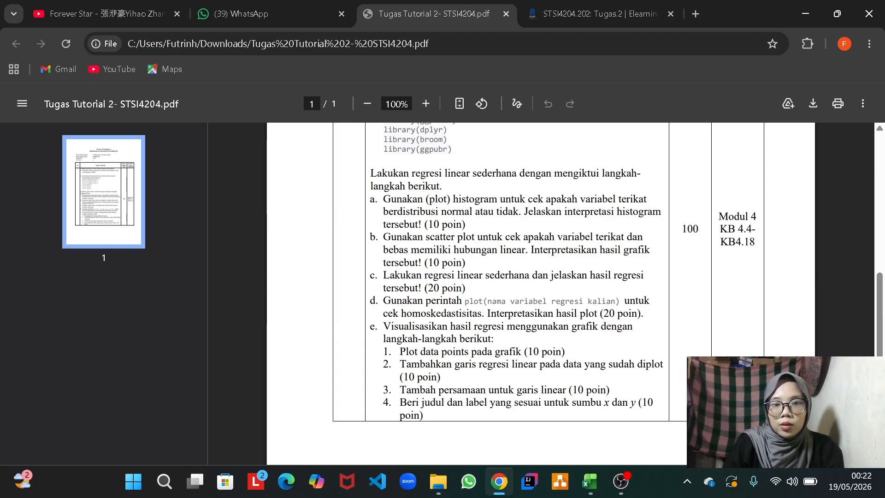
Step: Switch to RStudio and run the script lines that install the ggplot2, dplyr, broom and ggpubr packages
left_click(164, 484)
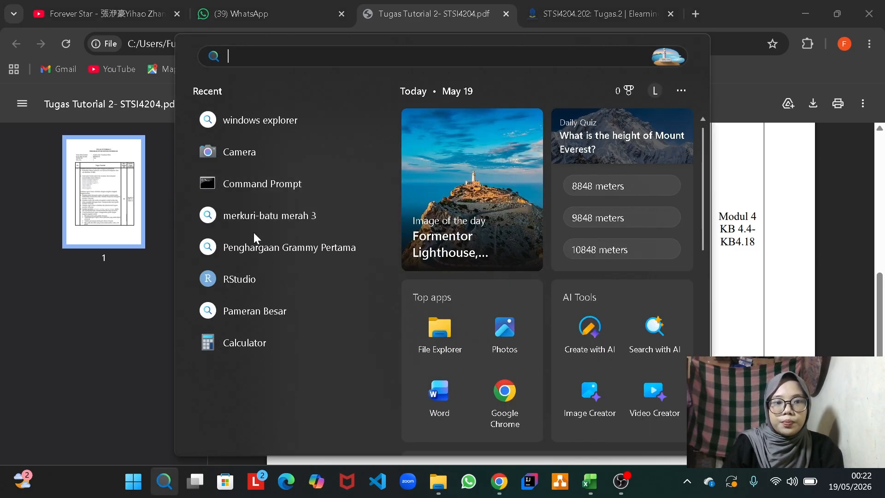
left_click(253, 279)
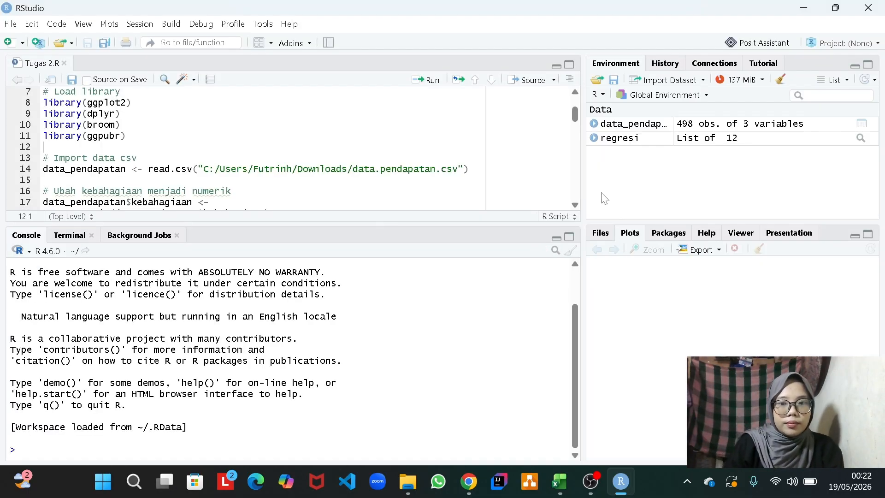
left_click_drag(576, 117, 577, 101)
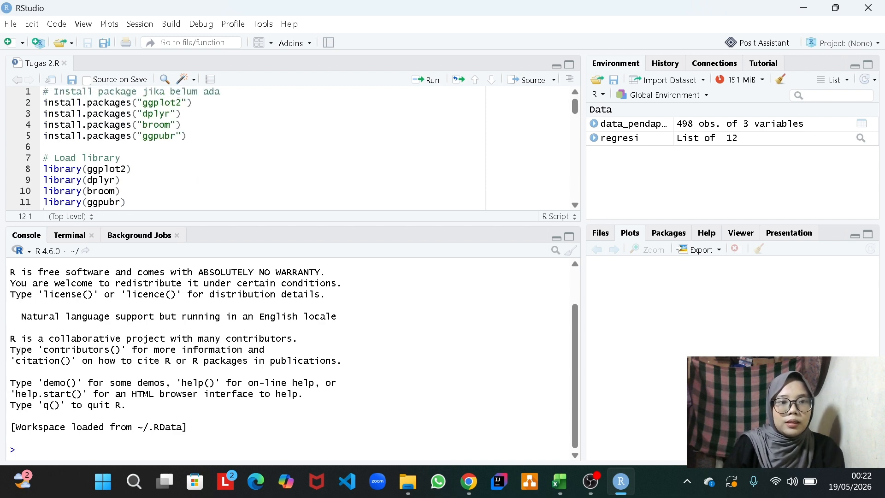
left_click_drag(576, 110, 574, 66)
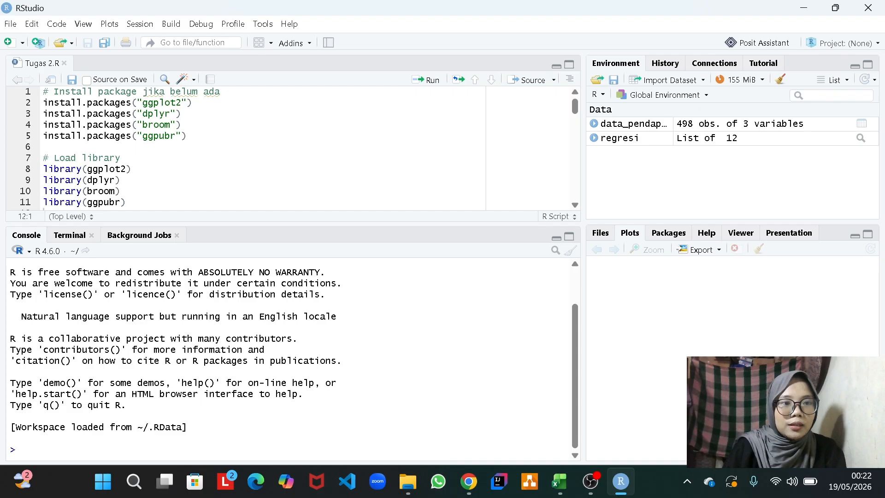
left_click_drag(43, 103, 189, 136)
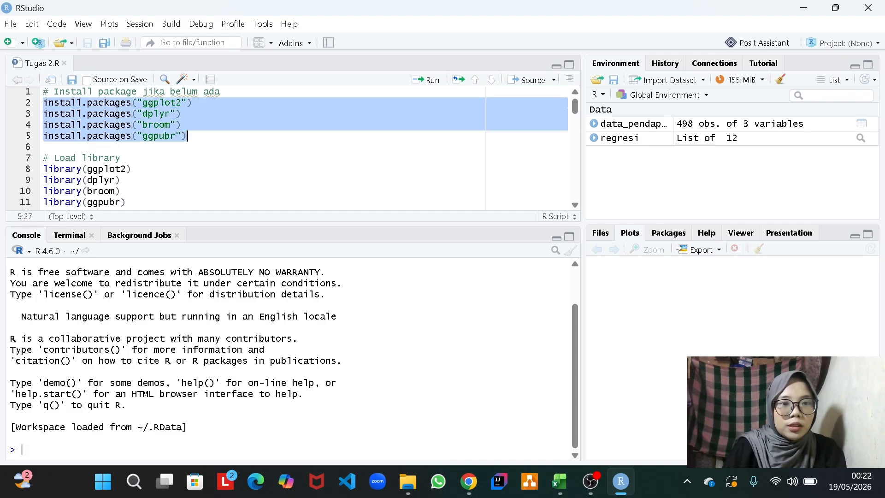
left_click(419, 86)
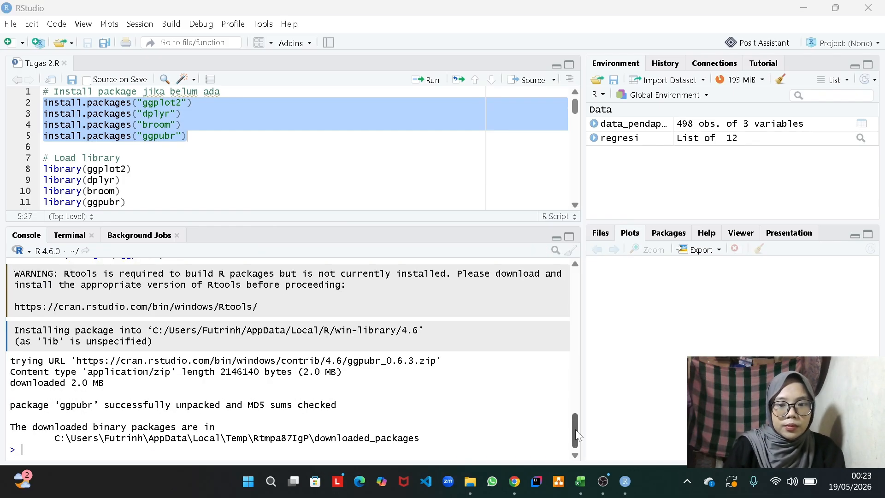
scroll(575, 430, "up", 2)
scroll(579, 433, "down", 2)
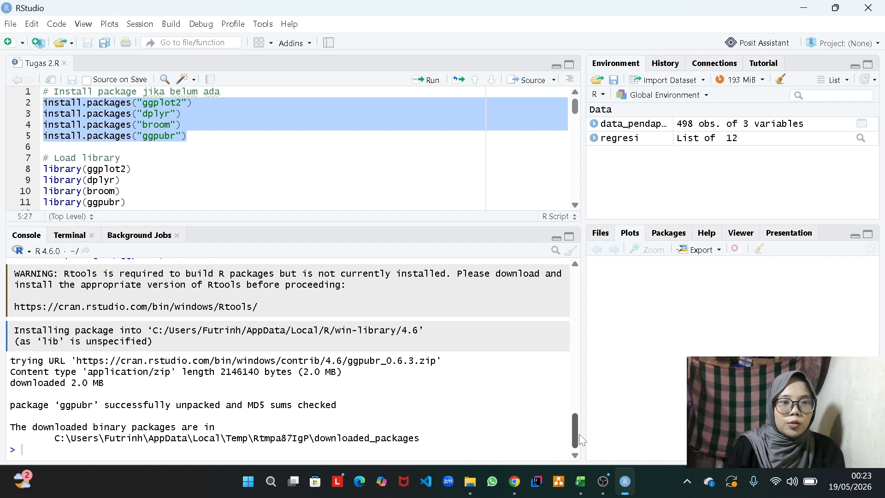
Step: Run the script lines that load the ggplot2, dplyr, broom and ggpubr libraries
left_click(121, 191)
scroll(299, 147, "down", 4)
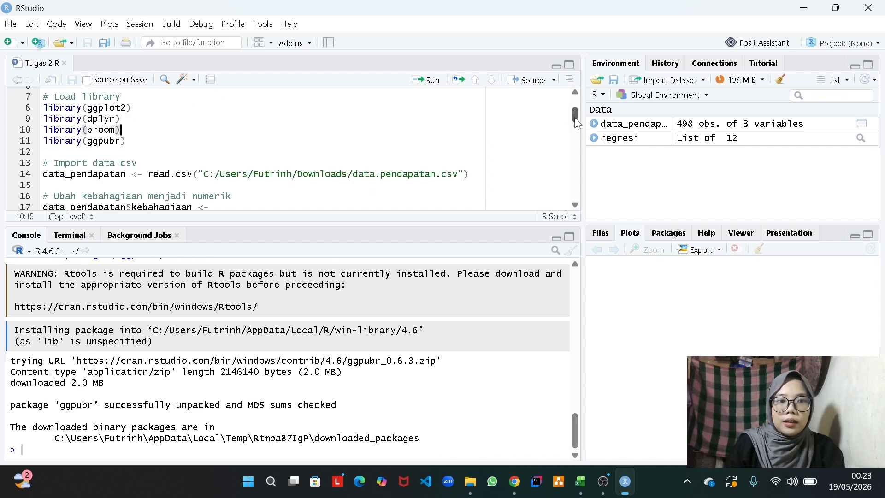
scroll(300, 148, "up", 2)
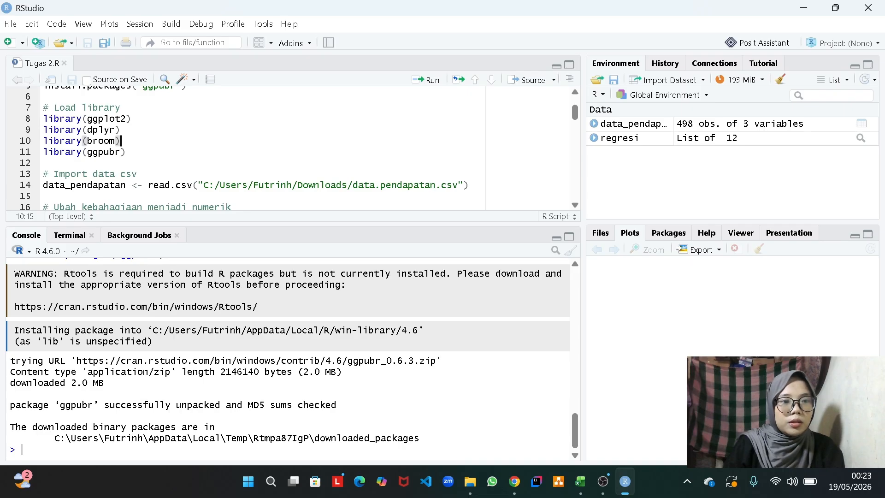
left_click_drag(43, 118, 43, 162)
key("shift+Left")
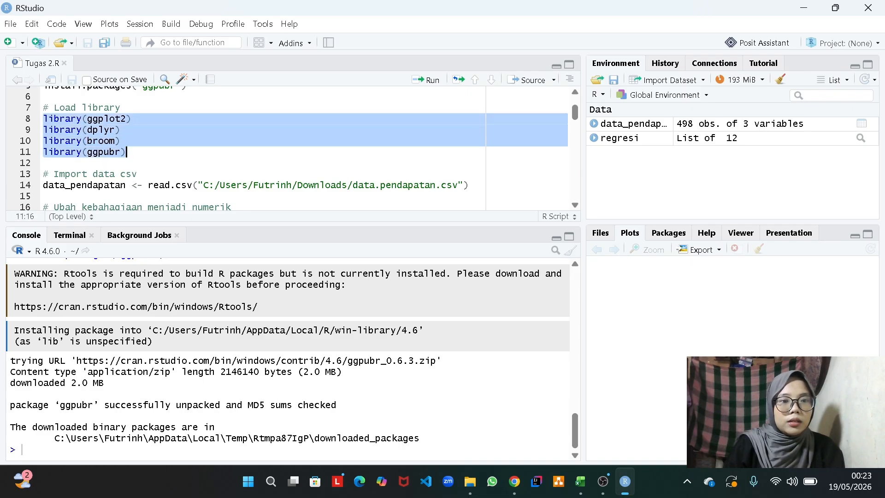
left_click(423, 82)
left_click(286, 152)
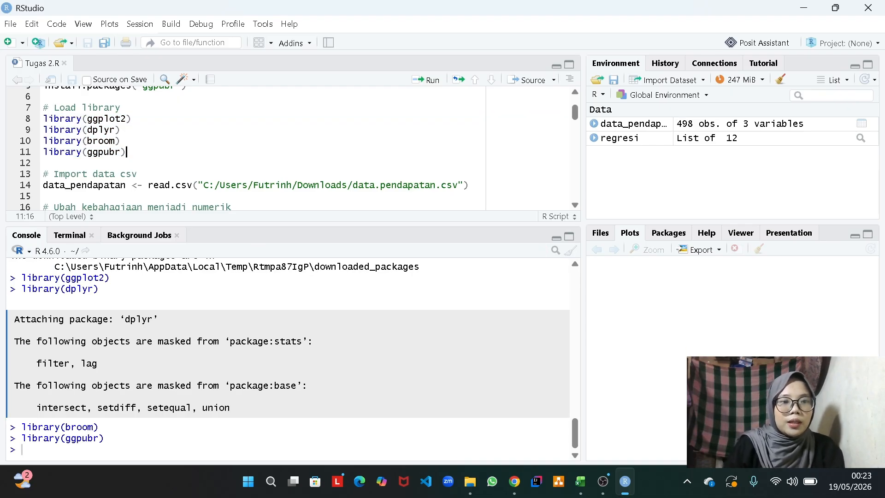
left_click(7, 24)
mouse_move(7, 24)
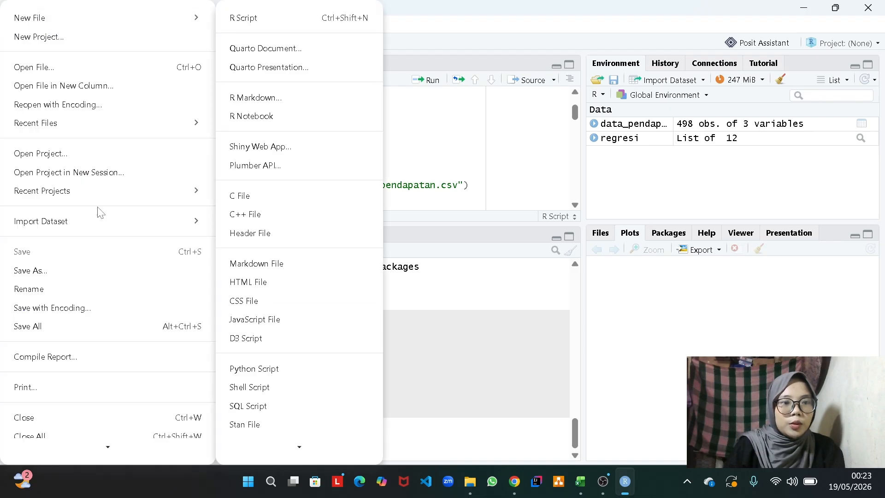
mouse_move(109, 221)
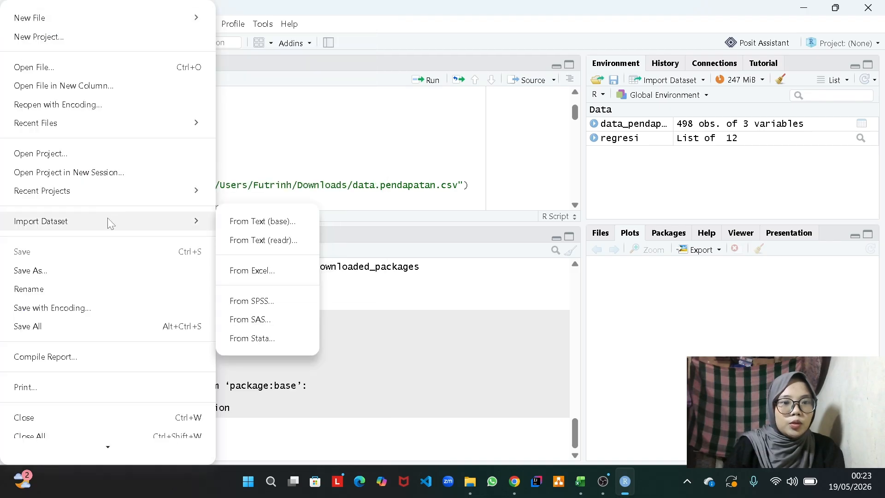
left_click(281, 242)
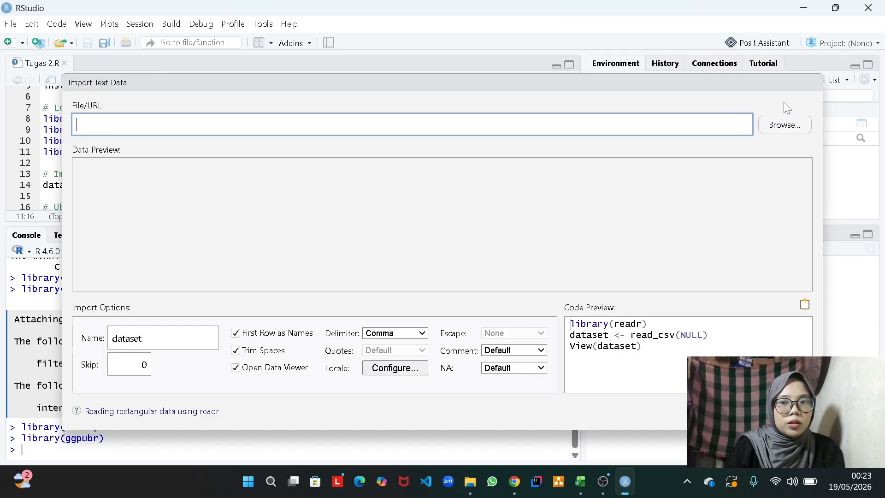
left_click(783, 128)
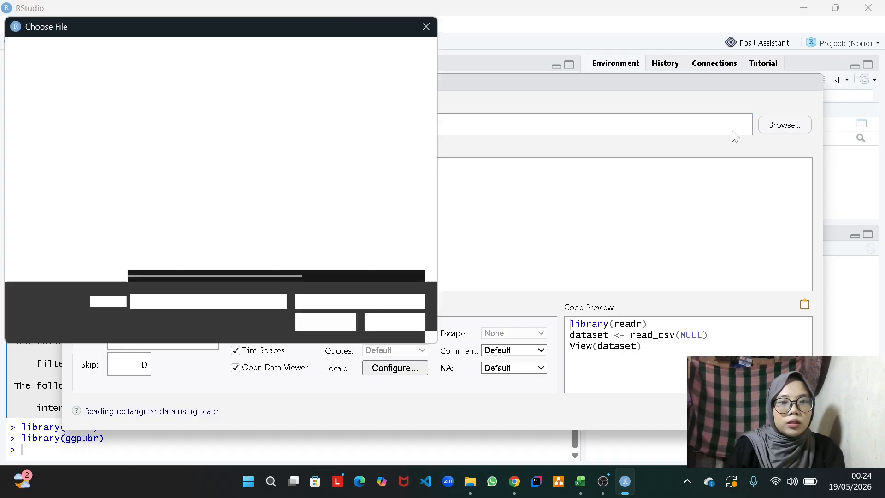
left_click(426, 26)
left_click(786, 411)
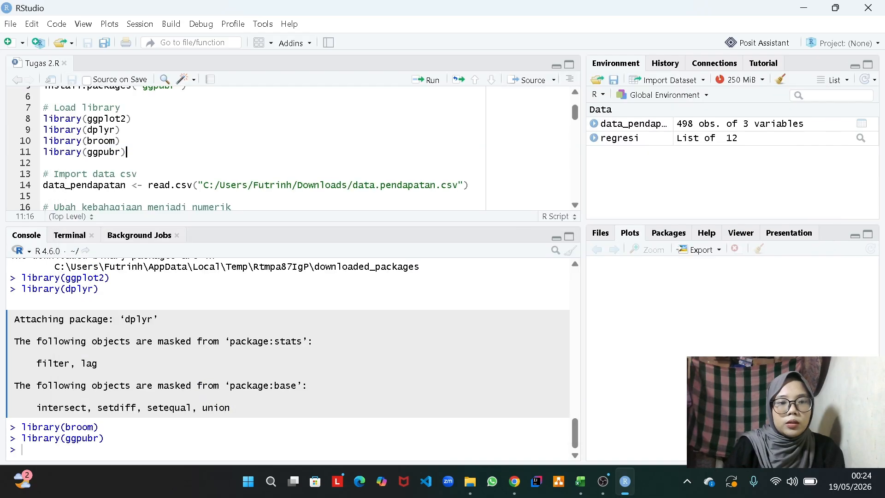
Step: Run the read.csv line that imports data.pendapatan.csv from the Downloads folder into data_pendapatan
left_click(468, 185)
left_click(426, 80)
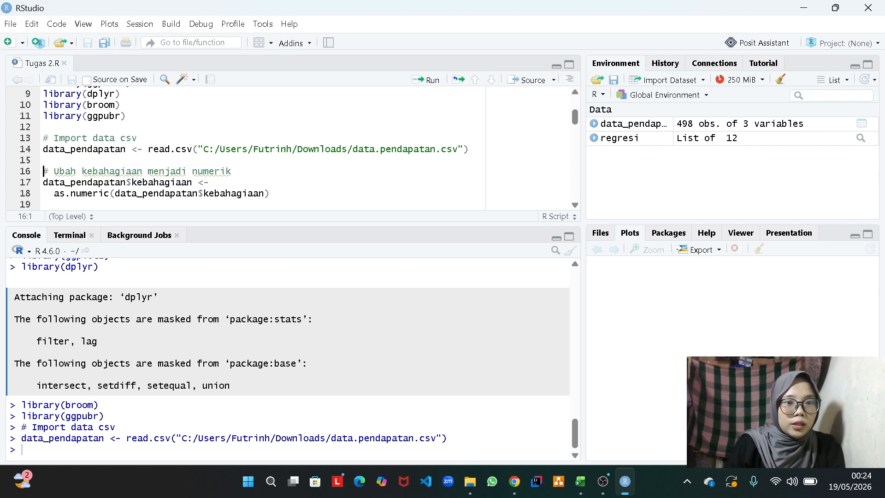
Step: Run the code that converts the kebahagiaan column to numeric and displays the structure of data_pendapatan
left_click(271, 194)
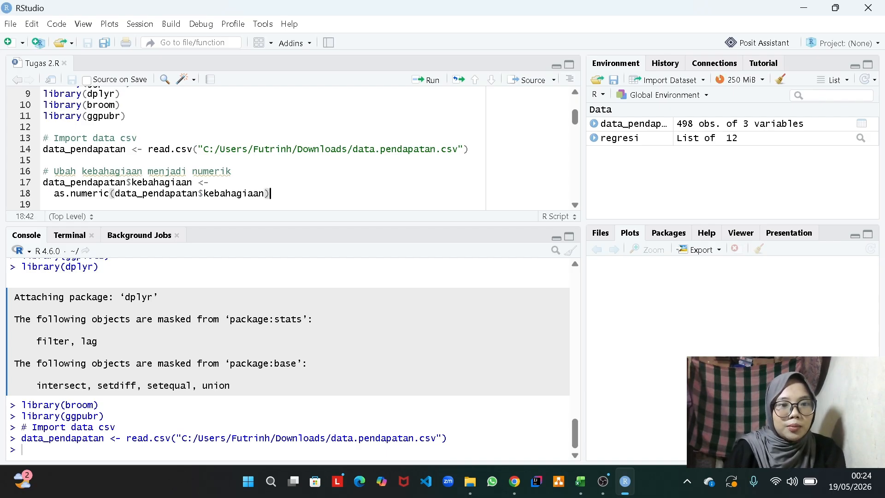
left_click(425, 81)
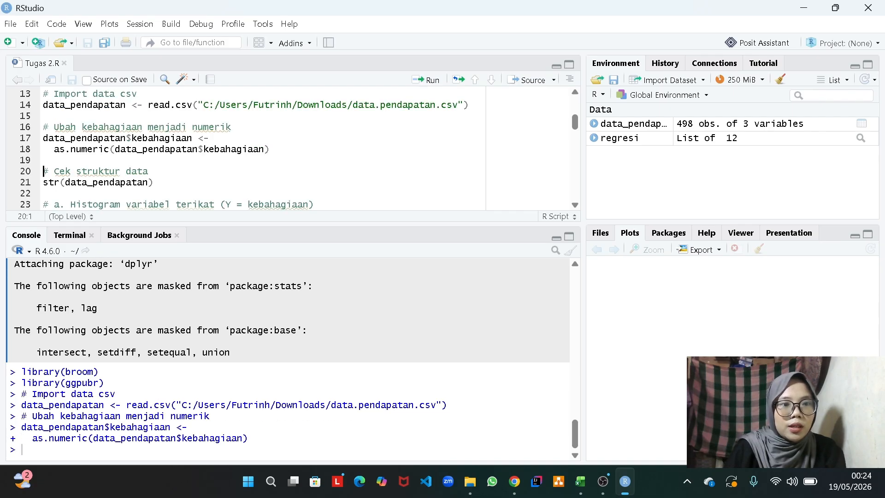
left_click(423, 82)
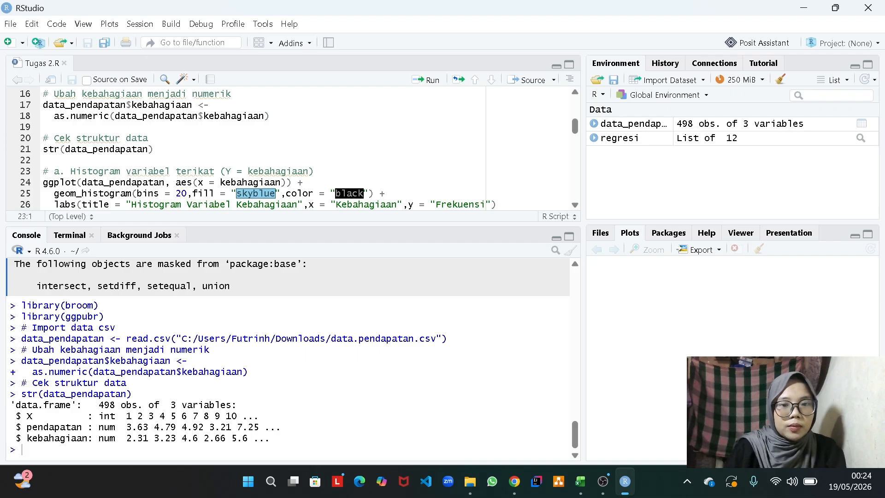
Step: Review the histogram task in the assignment PDF in Chrome and return to the R script in RStudio
left_click_drag(576, 129, 578, 134)
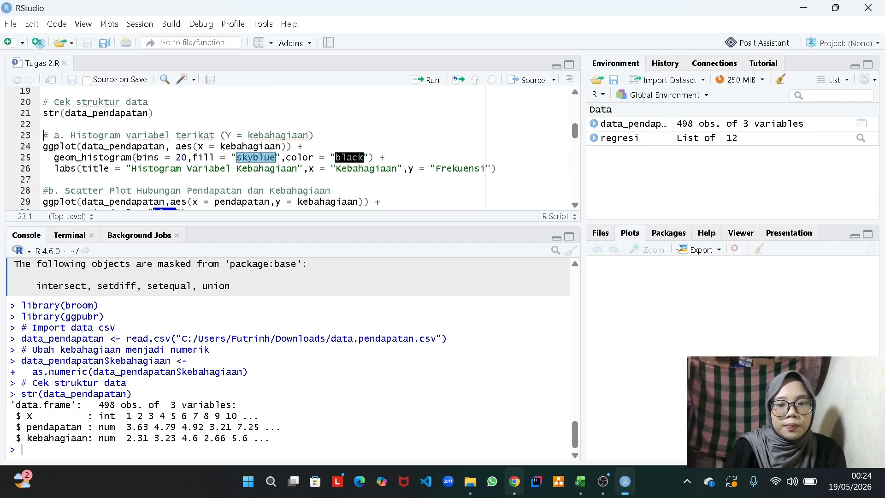
left_click(514, 487)
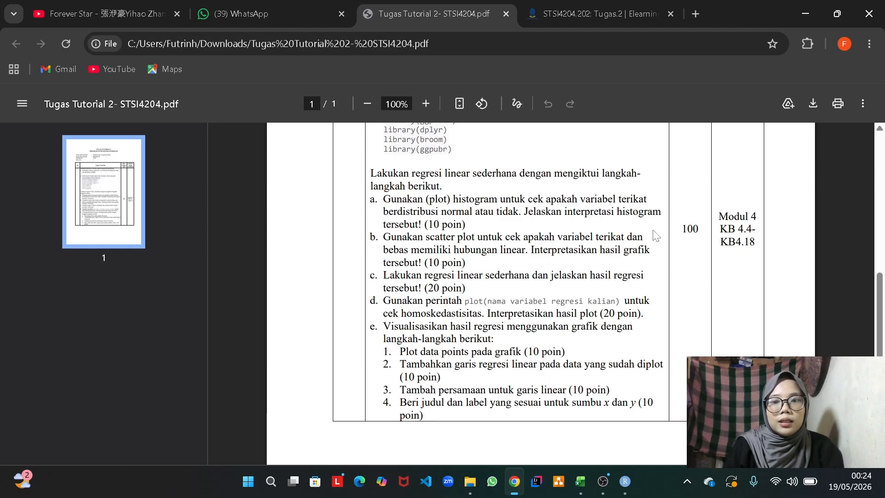
left_click(625, 481)
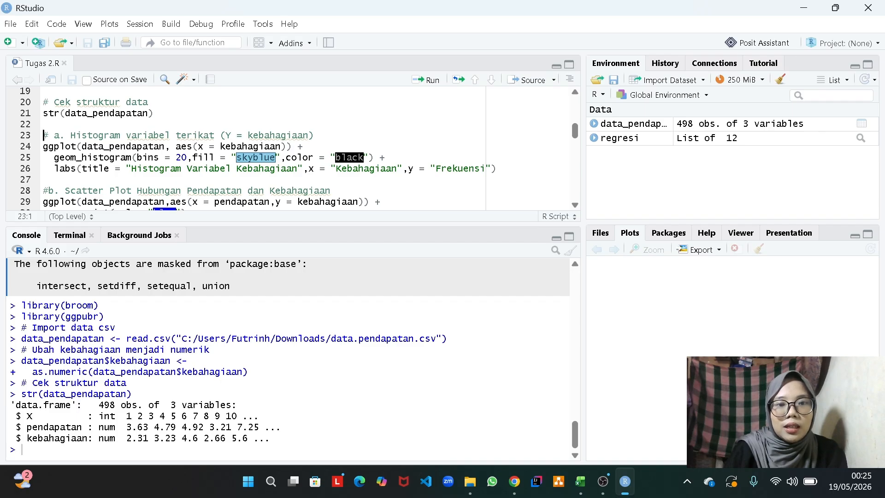
Step: Run the section a code to plot a kebahagiaan histogram with 20 skyblue, black-outlined bins, and view the plot enlarged
left_click(497, 168)
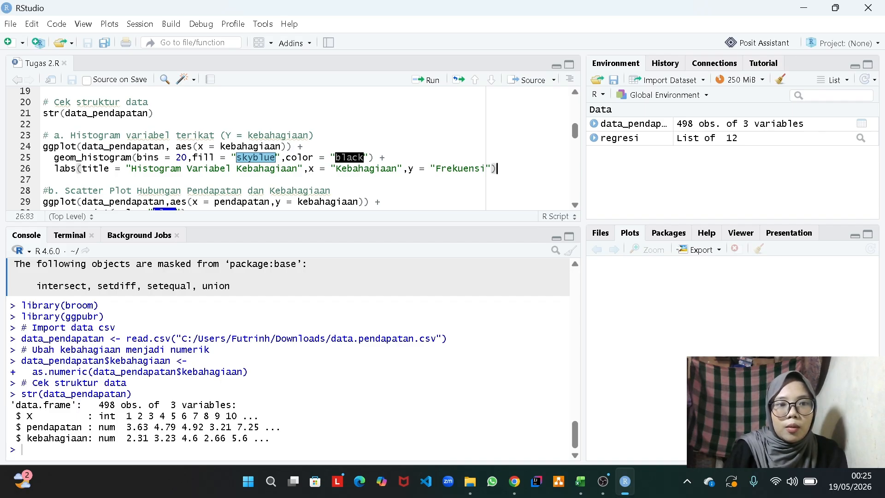
left_click(429, 81)
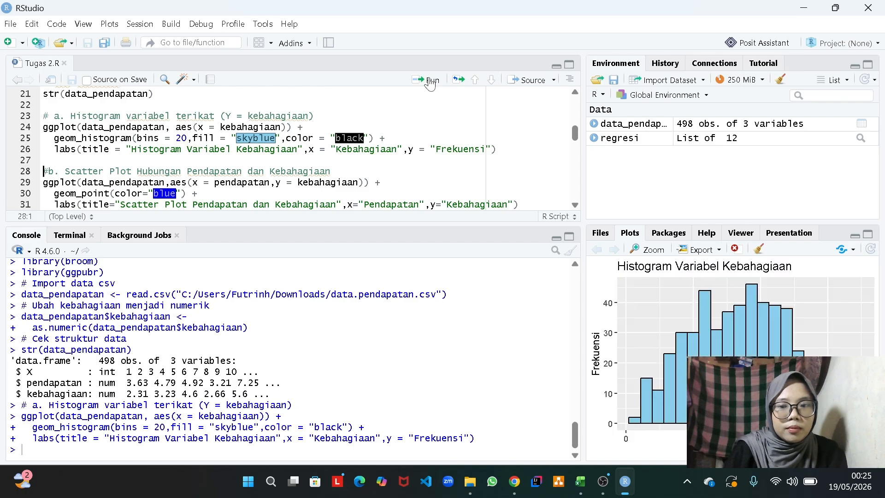
left_click(650, 251)
left_click_drag(526, 52, 451, 41)
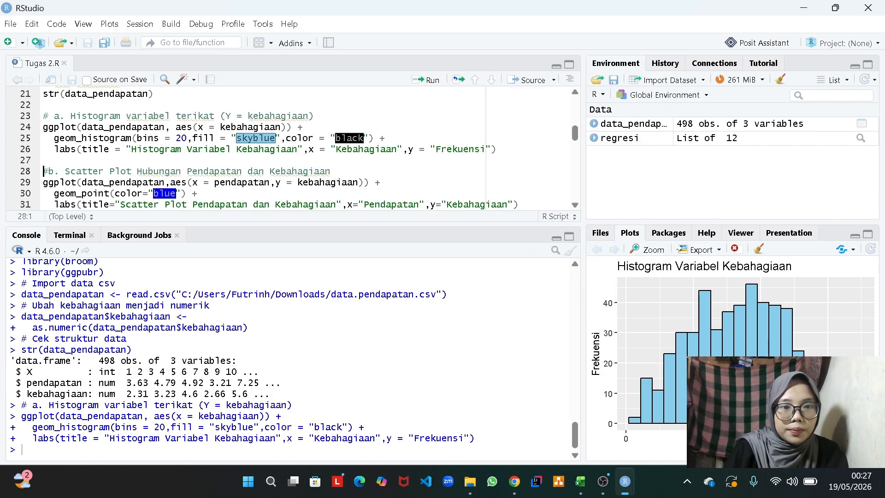
Step: Check the scatter plot task in the assignment PDF in Chrome and return to RStudio
left_click(515, 481)
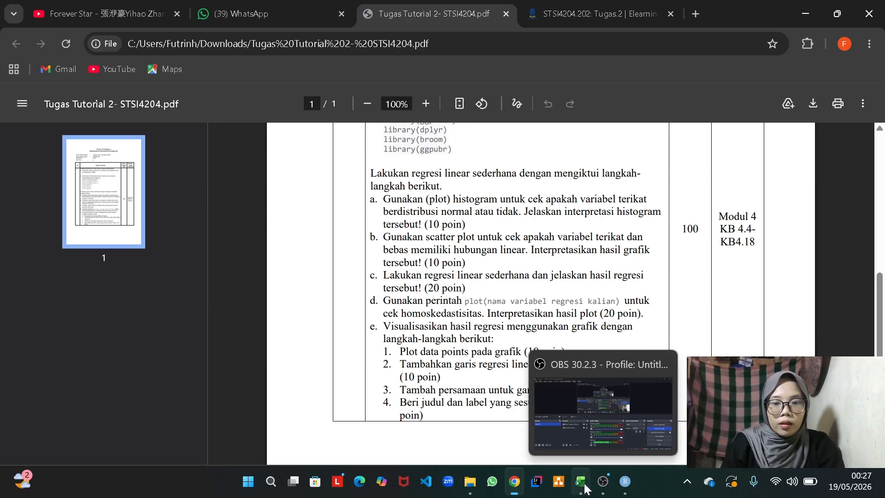
left_click(626, 481)
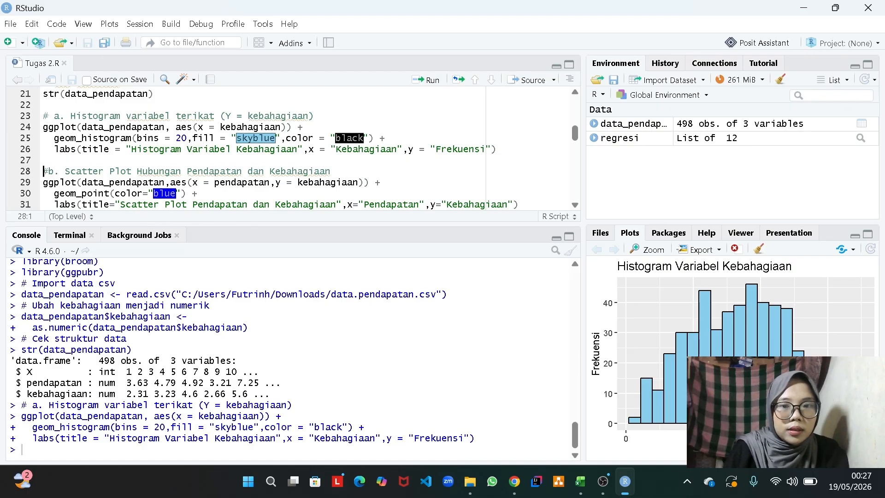
Step: Run the section b code to plot kebahagiaan against pendapatan as a blue scatter plot, and view it enlarged
left_click_drag(580, 133, 580, 140)
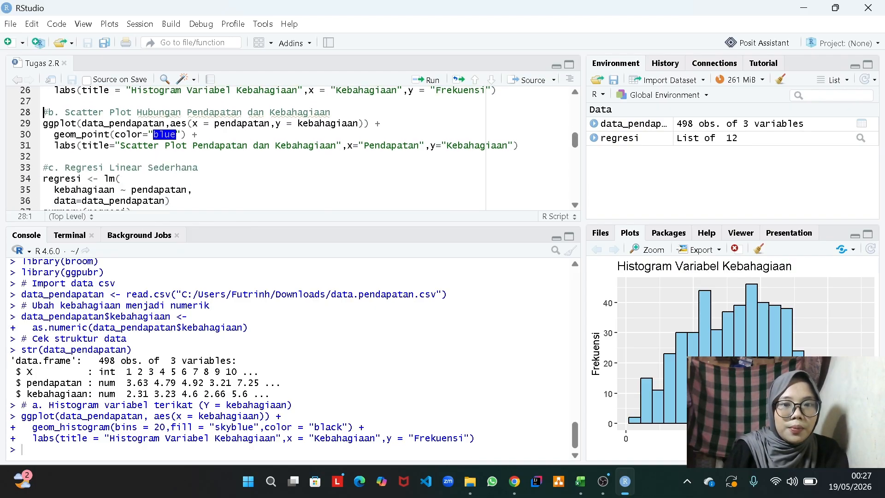
left_click(522, 146)
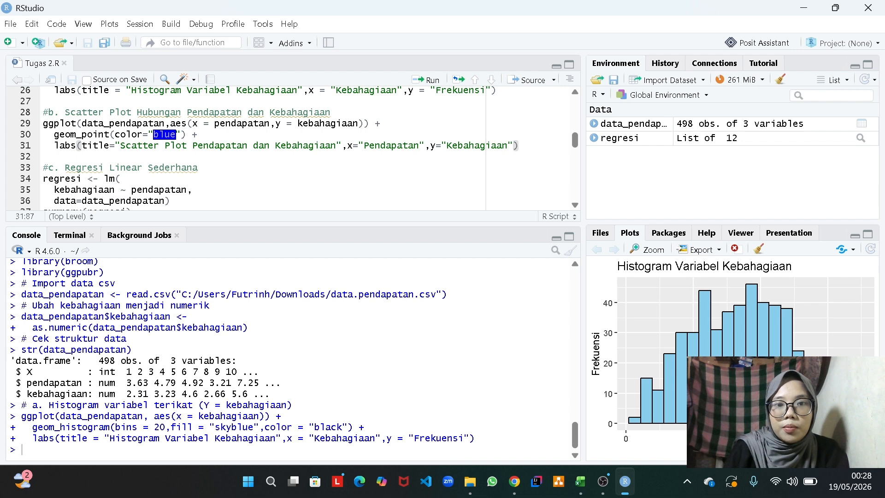
left_click(429, 82)
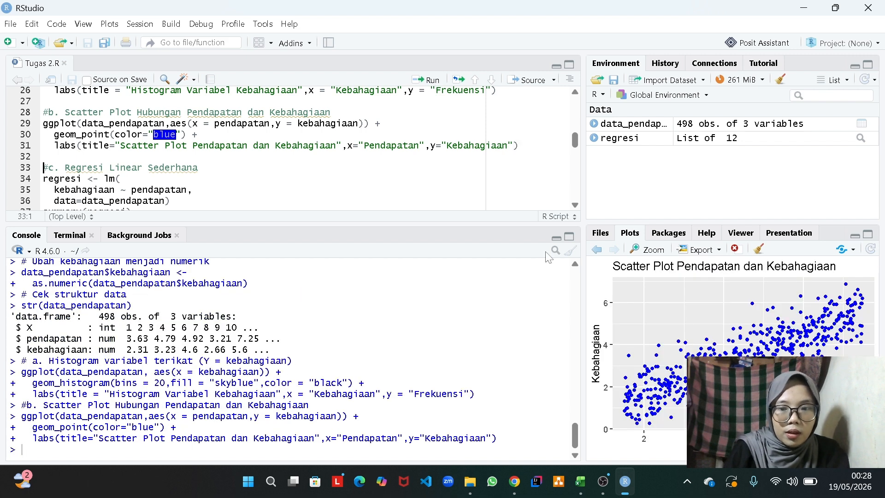
left_click(644, 250)
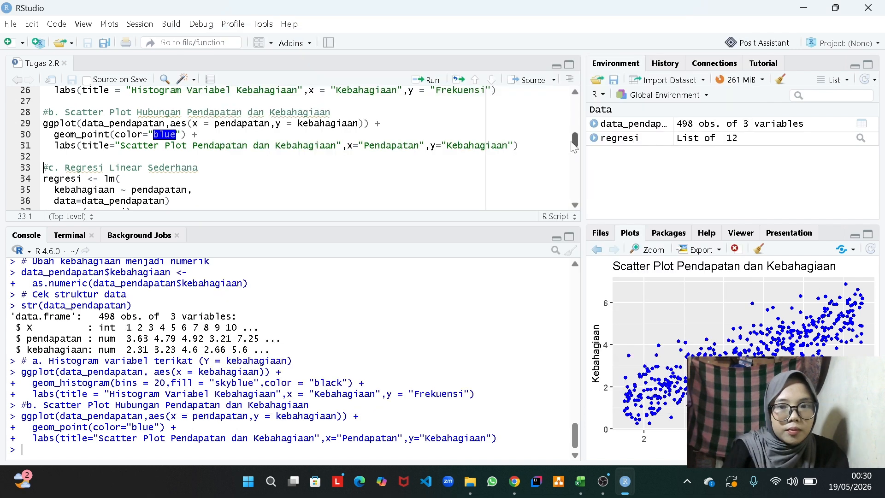
Step: Run the section c code to fit a linear regression of kebahagiaan on pendapatan from data_pendapatan and print its summary
left_click_drag(572, 141, 572, 148)
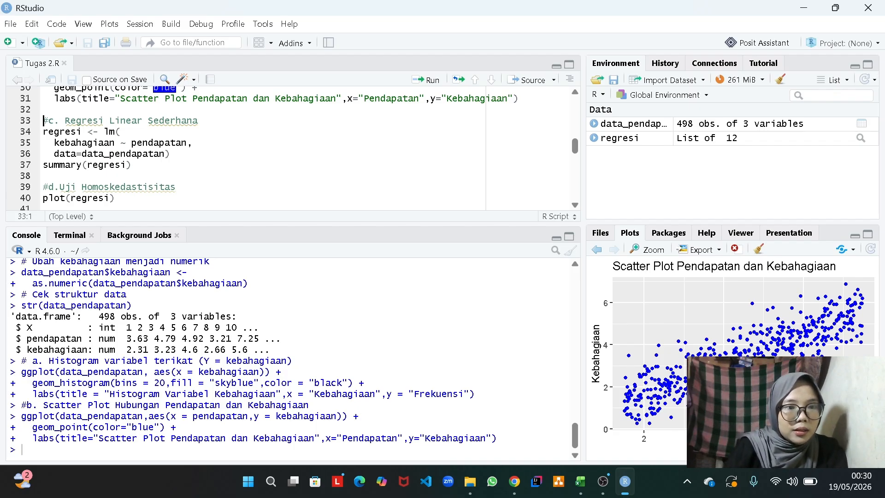
left_click(133, 165)
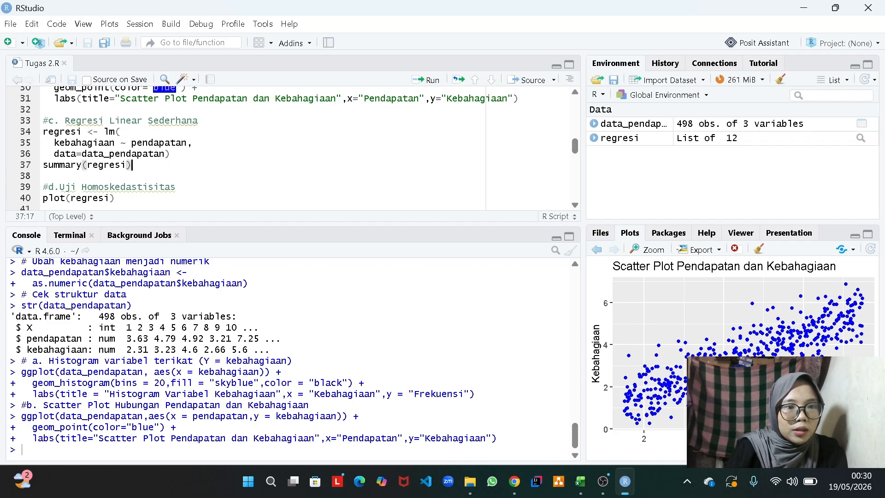
left_click(172, 154)
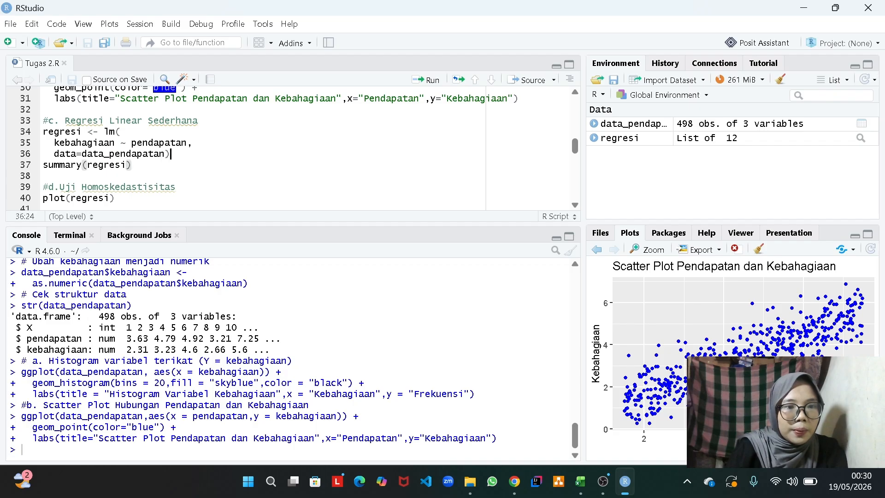
left_click(424, 82)
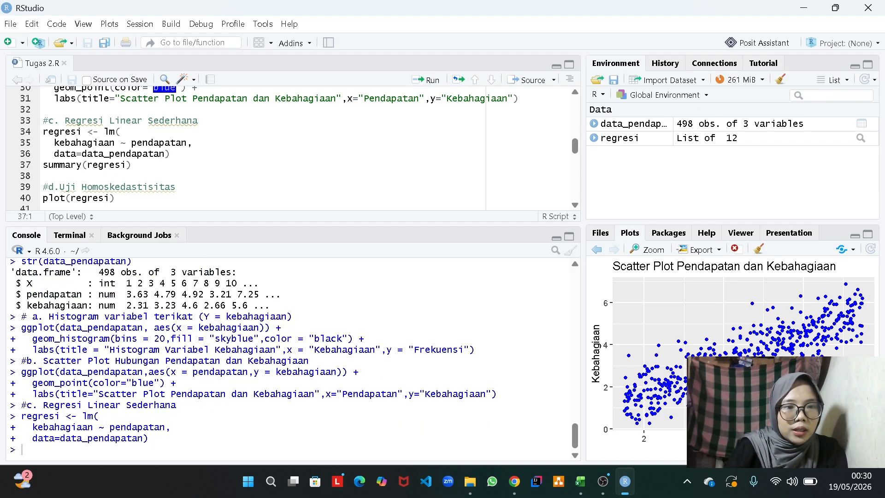
left_click(424, 82)
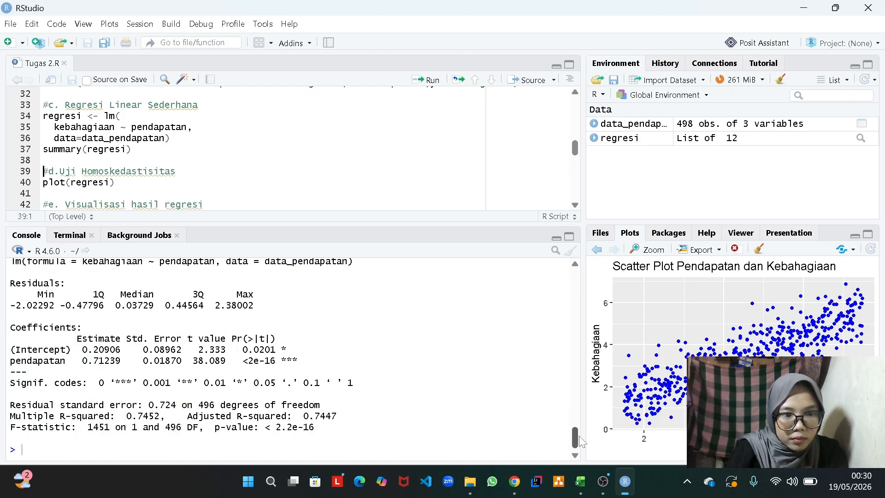
Step: Examine the regression summary in the console, focusing on the coefficient estimates for the intercept and pendapatan
scroll(582, 441, "up", 3)
scroll(584, 439, "down", 2)
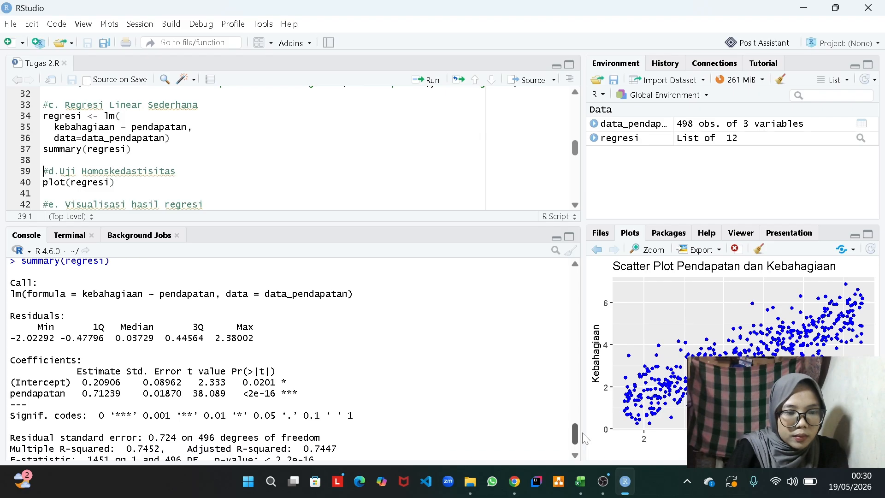
scroll(585, 438, "down", 1)
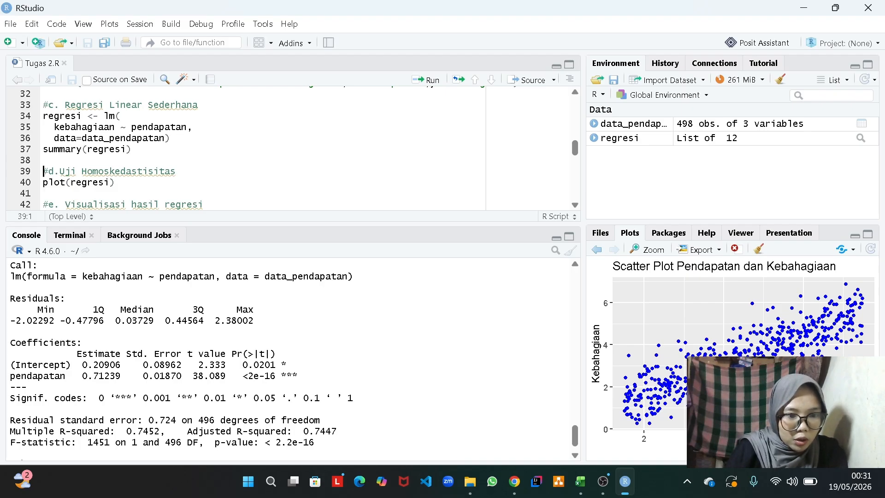
left_click_drag(77, 365, 126, 365)
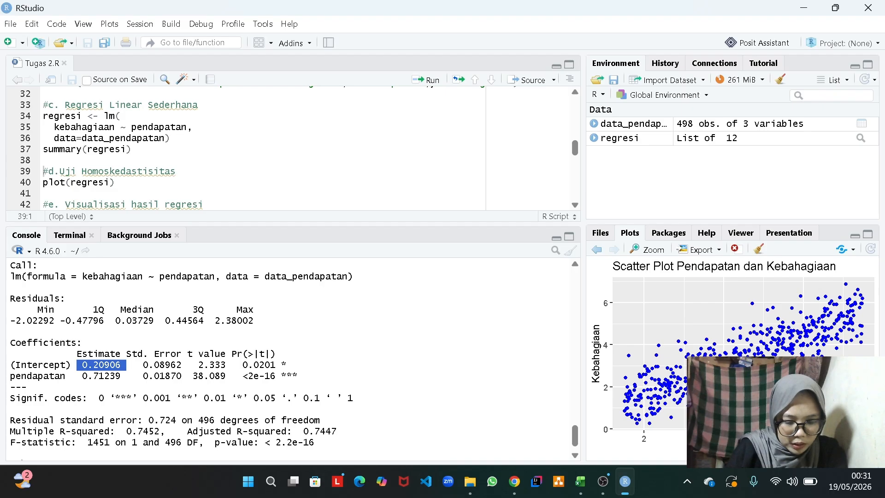
left_click_drag(71, 375, 121, 376)
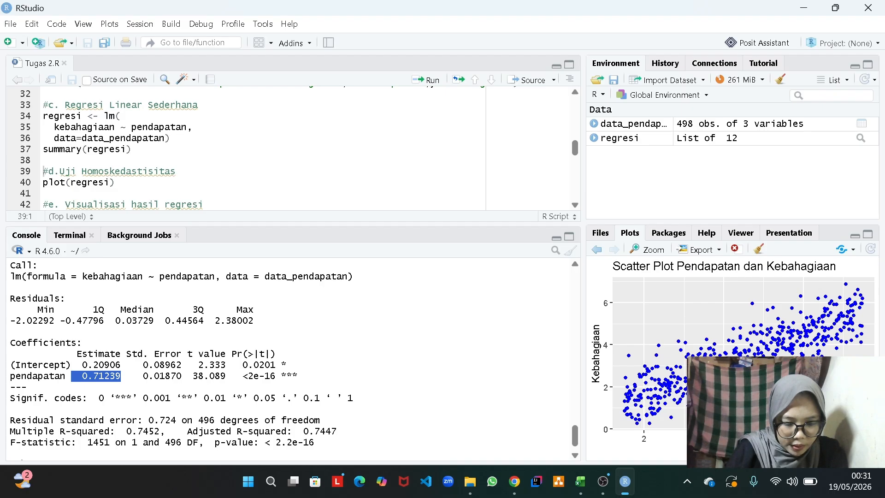
left_click(121, 376)
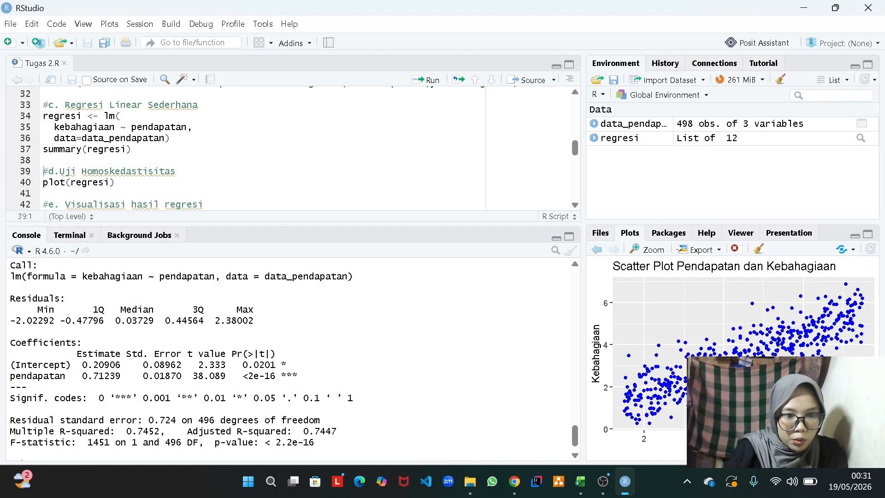
left_click_drag(82, 364, 121, 365)
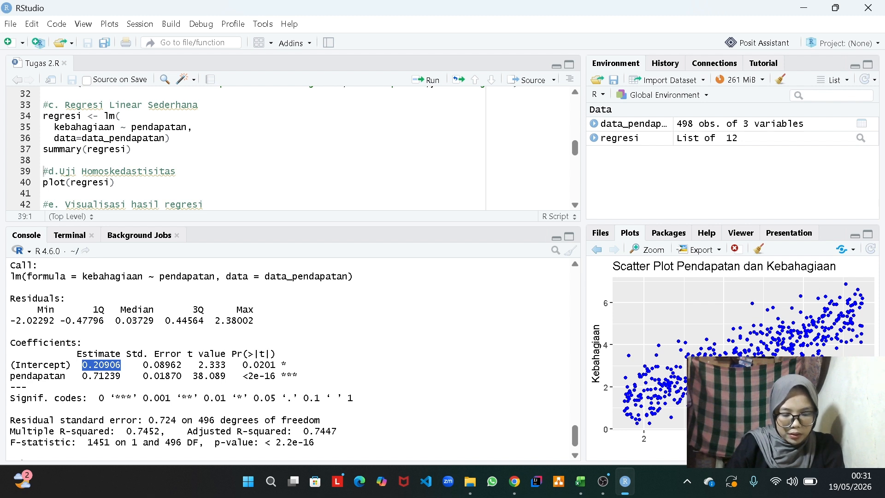
left_click(121, 376)
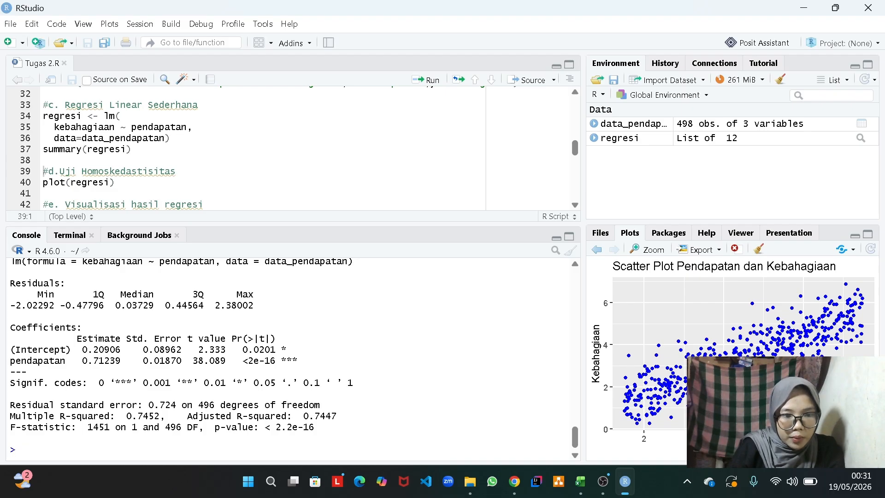
Step: Examine the model's overall p-value, the intercept's p-value and the pendapatan estimate in the regression summary
left_click_drag(276, 427, 315, 427)
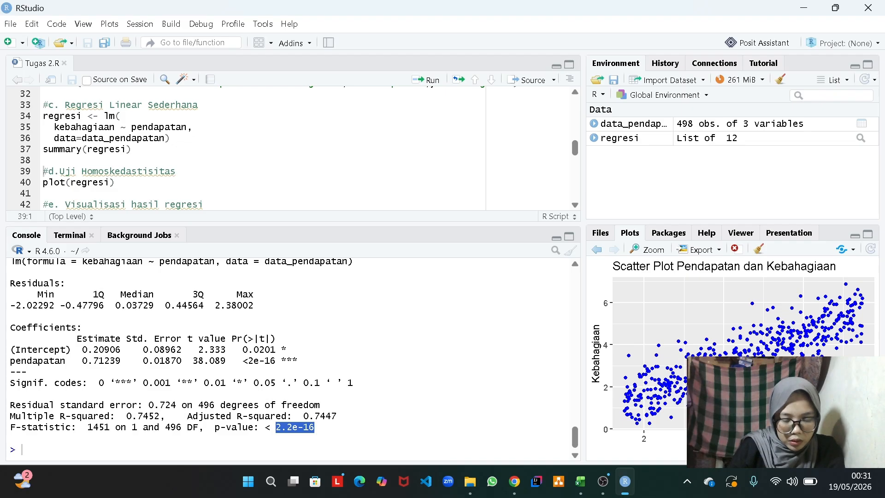
left_click_drag(237, 338, 276, 350)
left_click(271, 350)
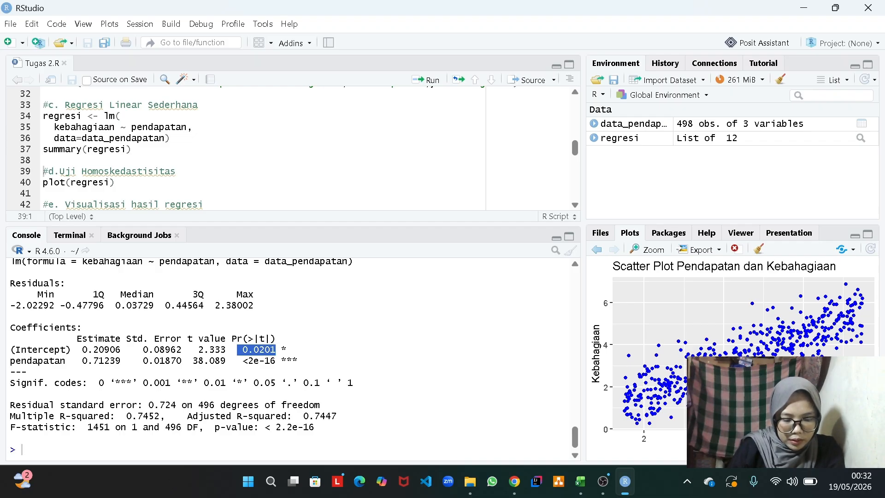
left_click(276, 350)
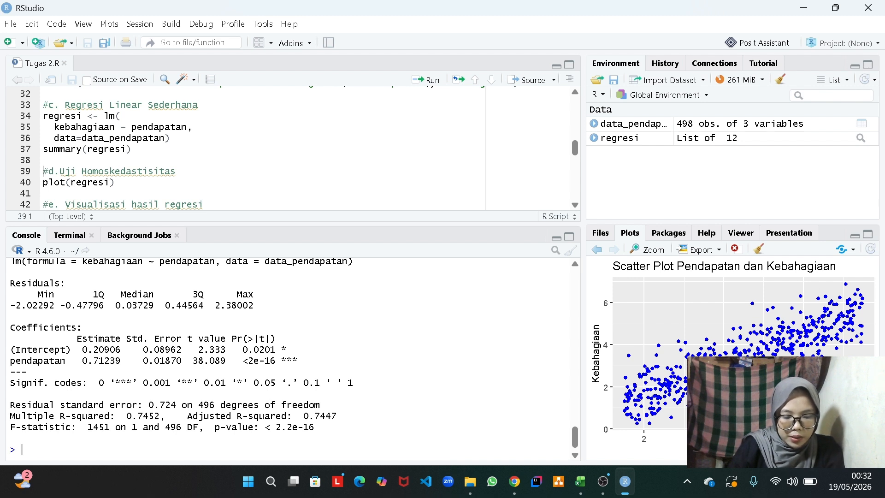
left_click_drag(82, 361, 121, 360)
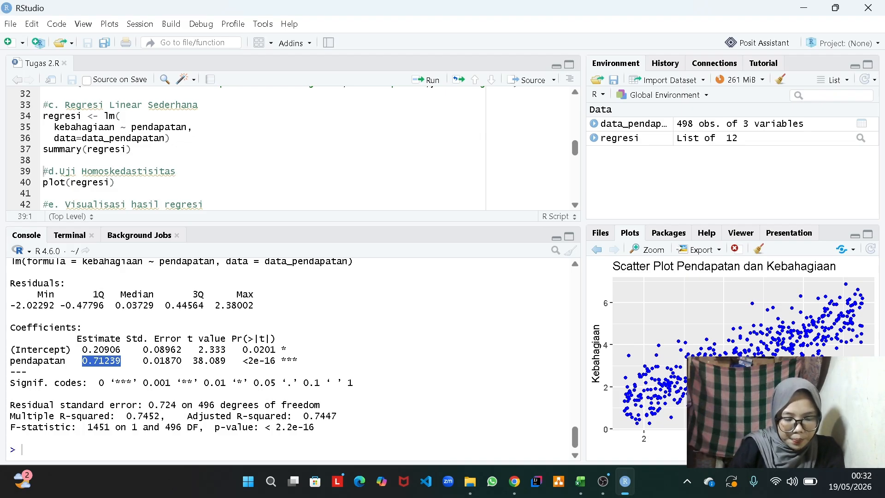
left_click(121, 361)
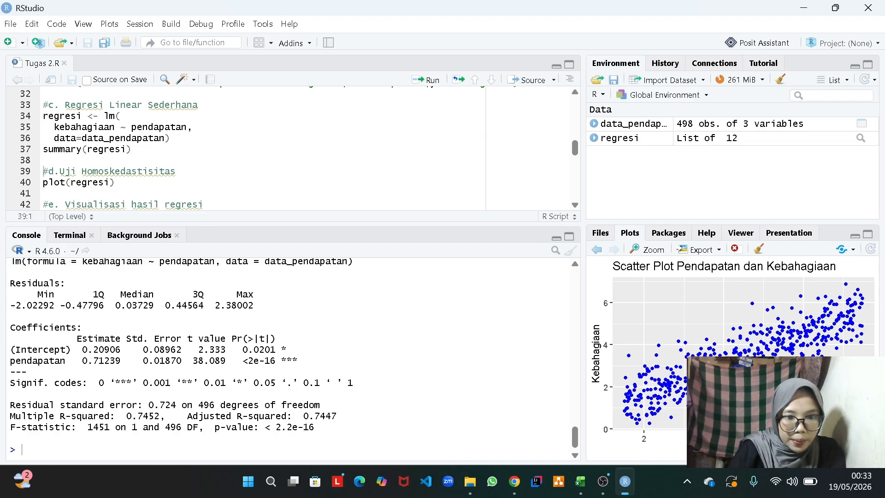
Step: Examine the t value and p-value of pendapatan, plus the F-statistic and its p-value, in the regression summary
left_click_drag(188, 361, 231, 361)
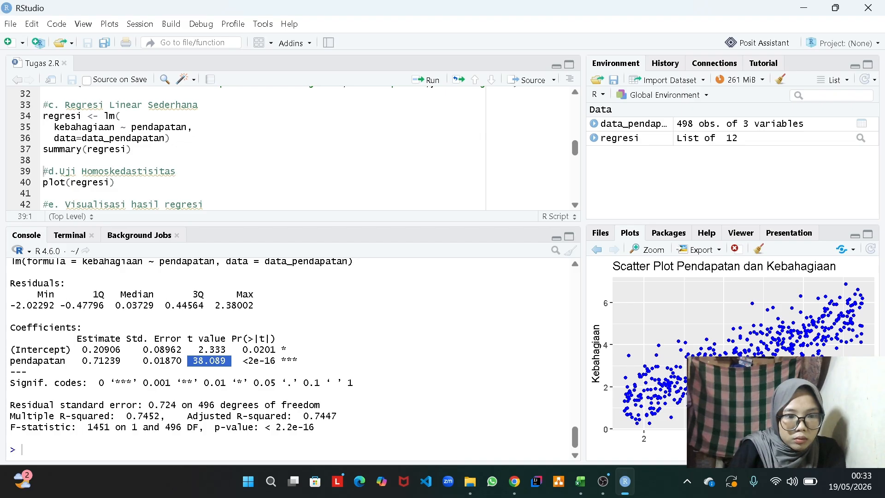
left_click(231, 361)
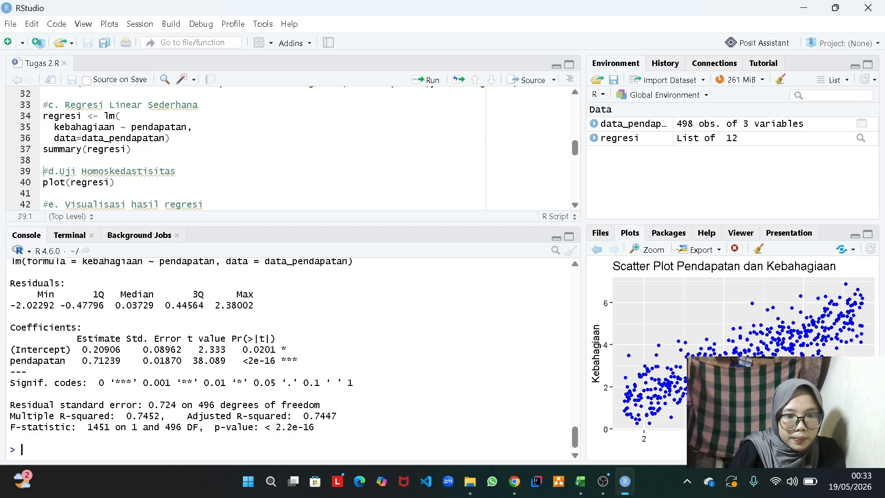
left_click_drag(243, 361, 253, 362)
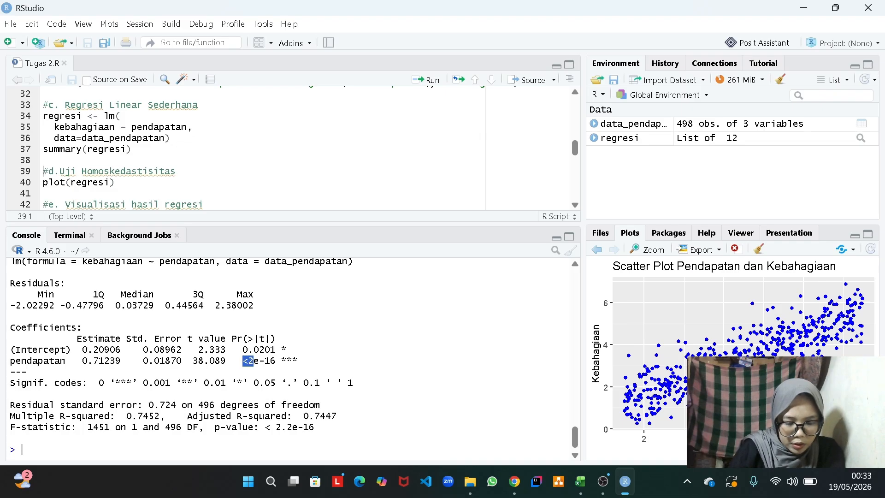
left_click(254, 361)
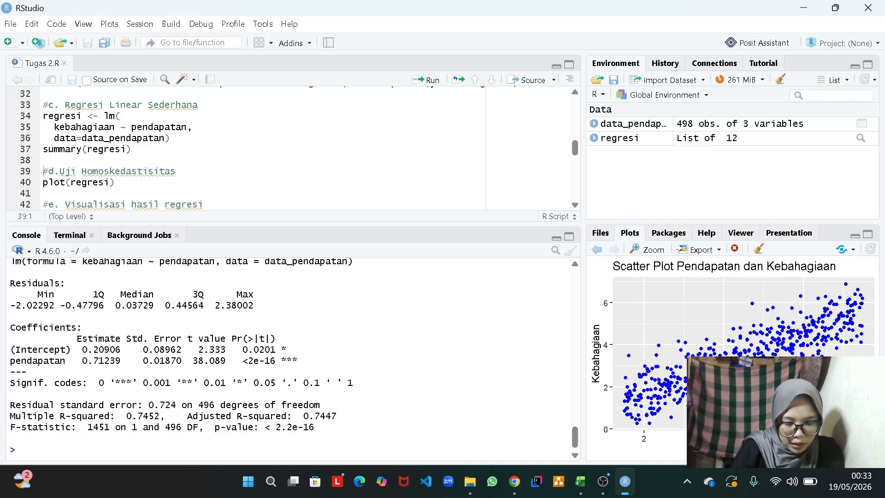
left_click_drag(83, 427, 110, 428)
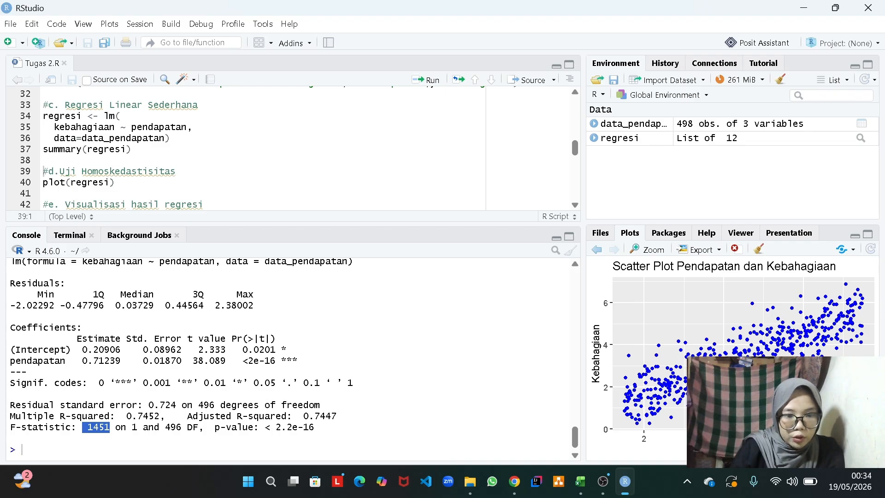
left_click(109, 428)
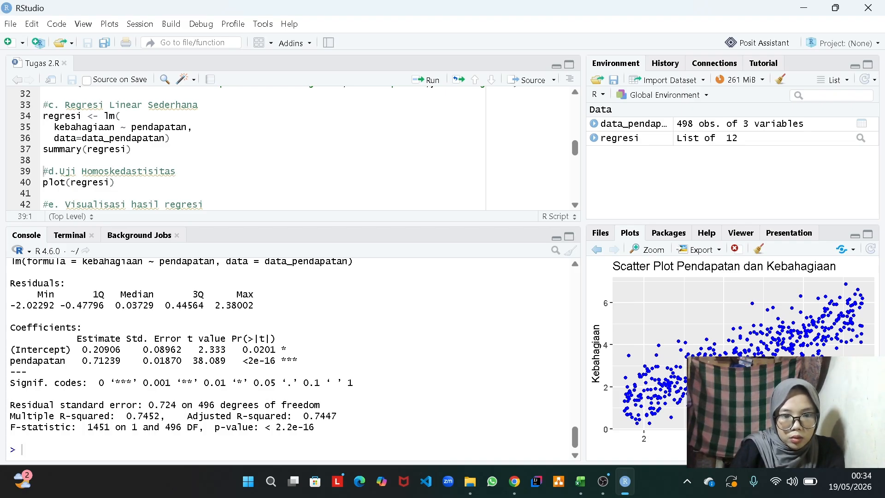
left_click_drag(276, 428, 314, 428)
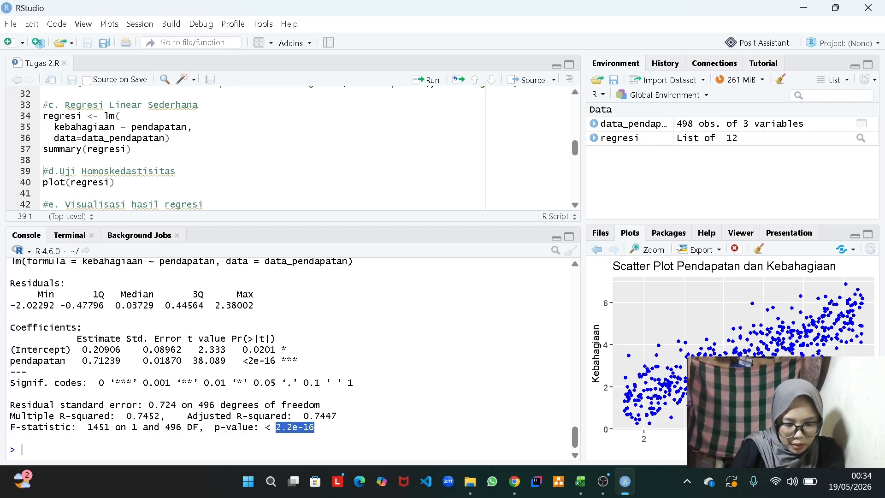
Step: Run the section d code plot(regresi) and answer the next-plot prompt with residuals() to draw the Residuals vs Fitted plot
key("ctrl+Return")
key("ctrl+Return")
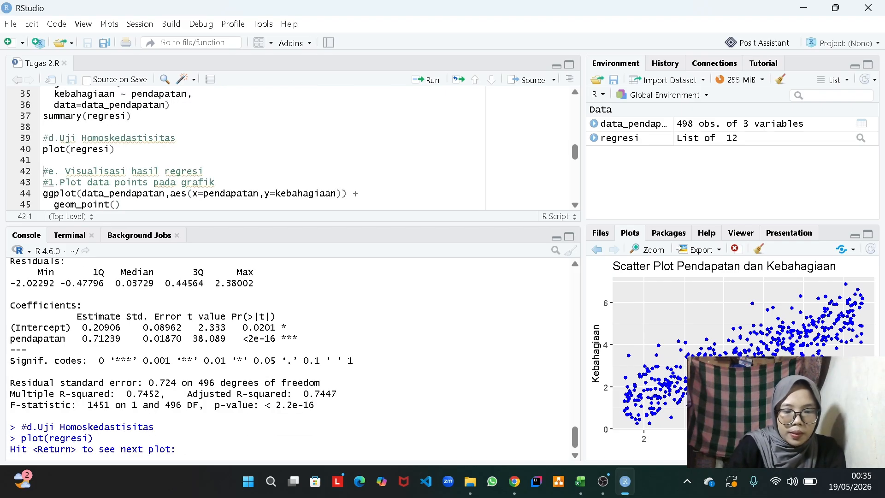
type("resi")
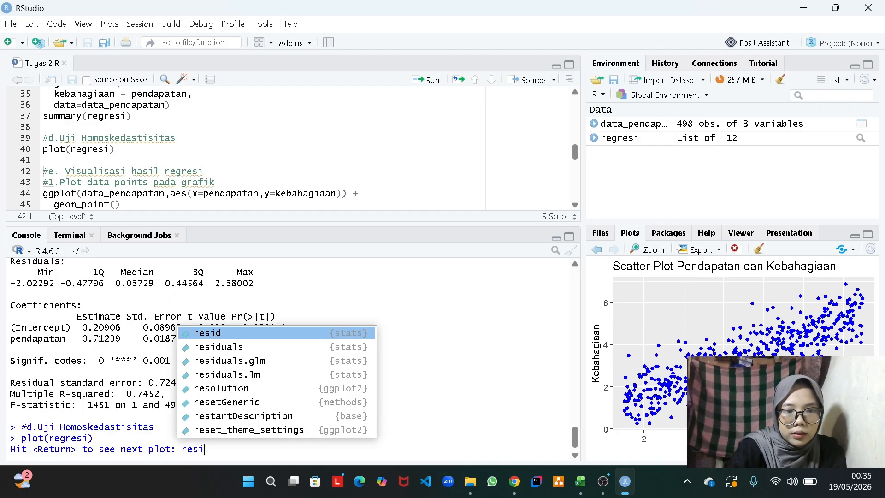
left_click(231, 350)
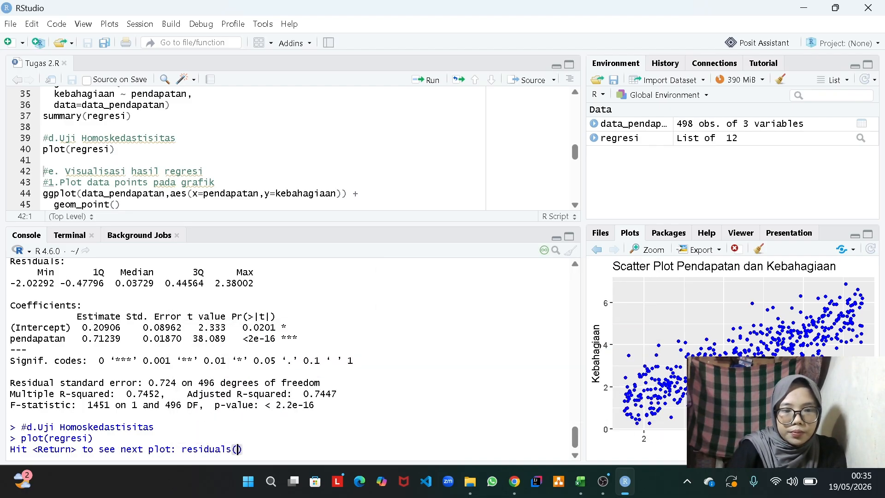
key("Right")
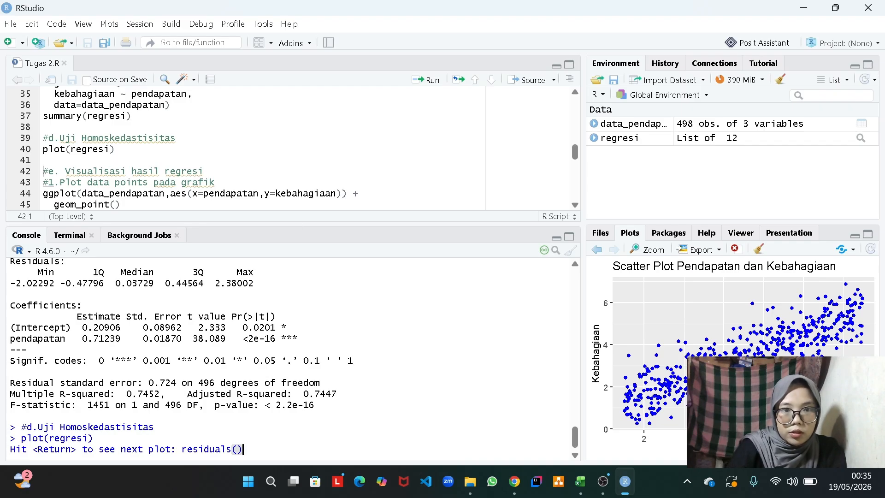
key("Return")
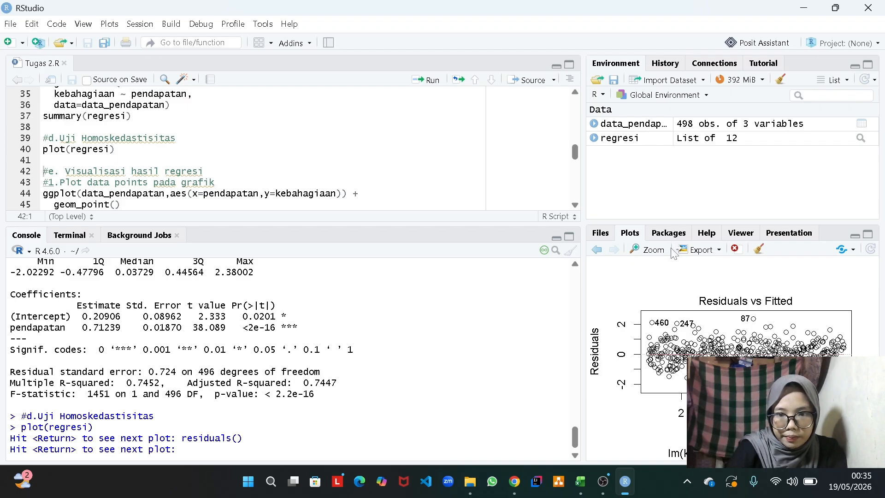
Step: View the Residuals vs Fitted and Scale-Location plots enlarged, and put the enlarged plot window away
left_click(648, 249)
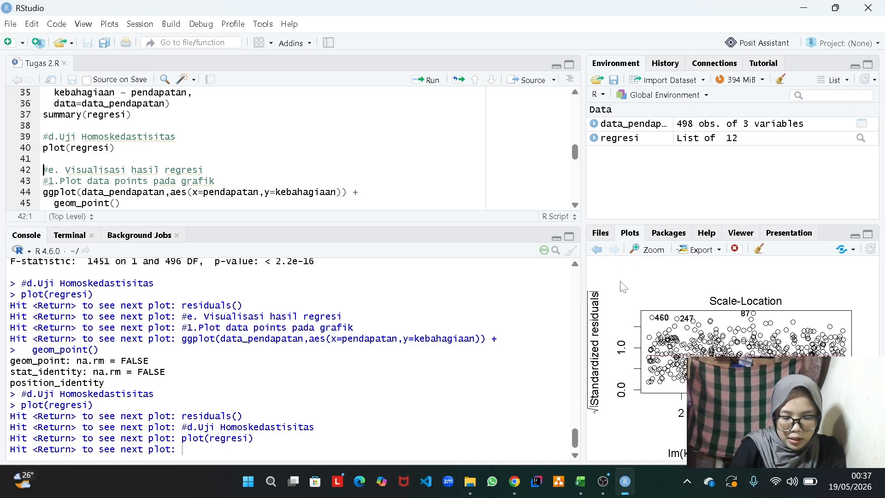
left_click(650, 249)
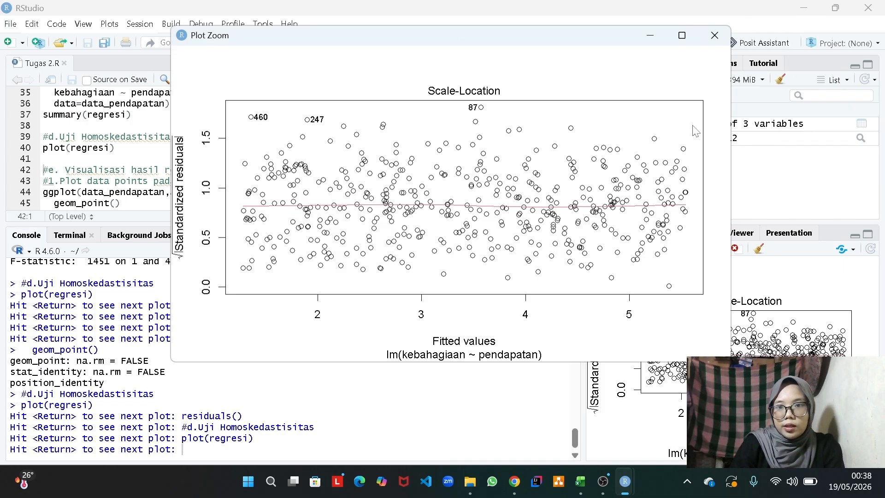
left_click(650, 35)
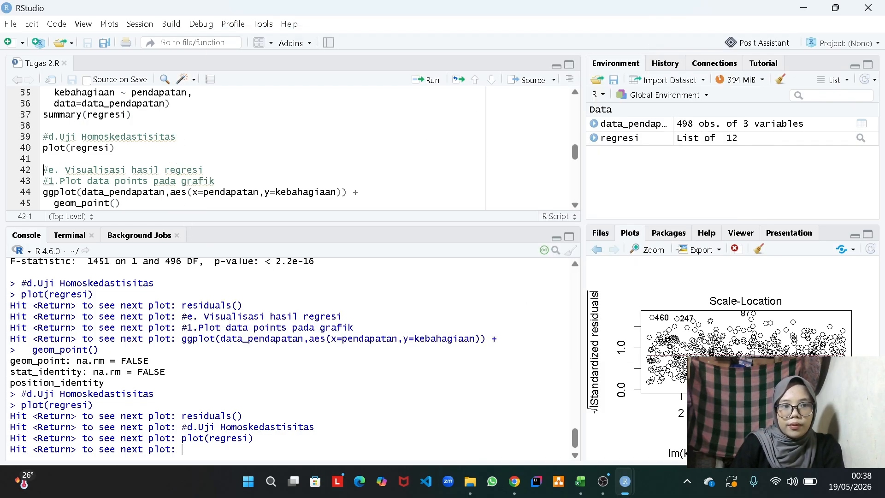
Step: Run the section d homoscedasticity code again, advancing through the diagnostic plots up to Residuals vs Leverage
left_click(115, 148)
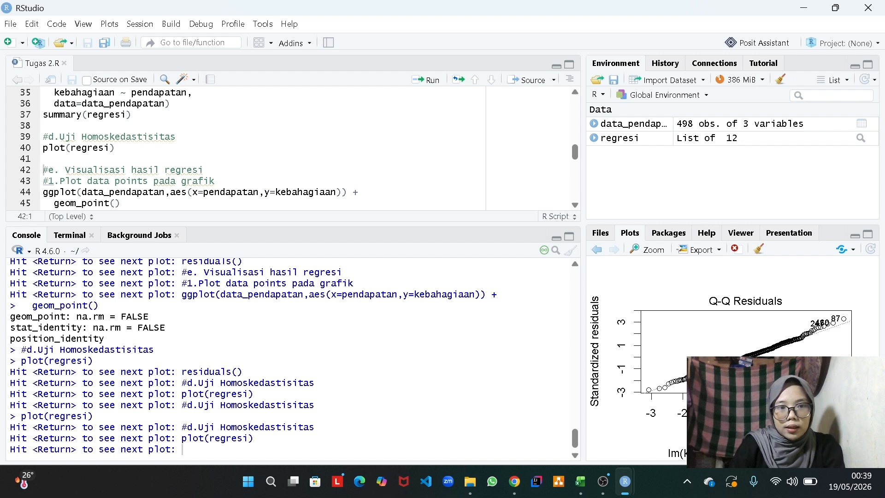
left_click(185, 137)
key("ctrl+Return")
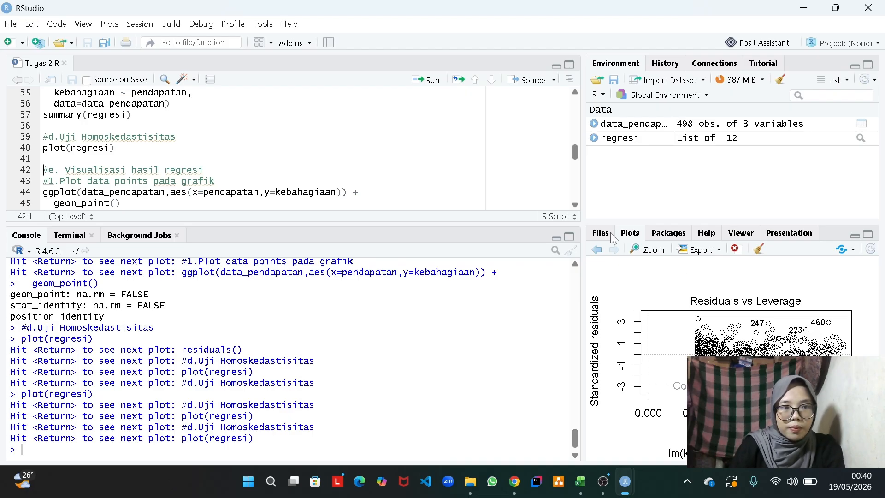
Step: Switch to the assignment PDF in Chrome and check the section e regression visualization tasks
key("alt+Tab")
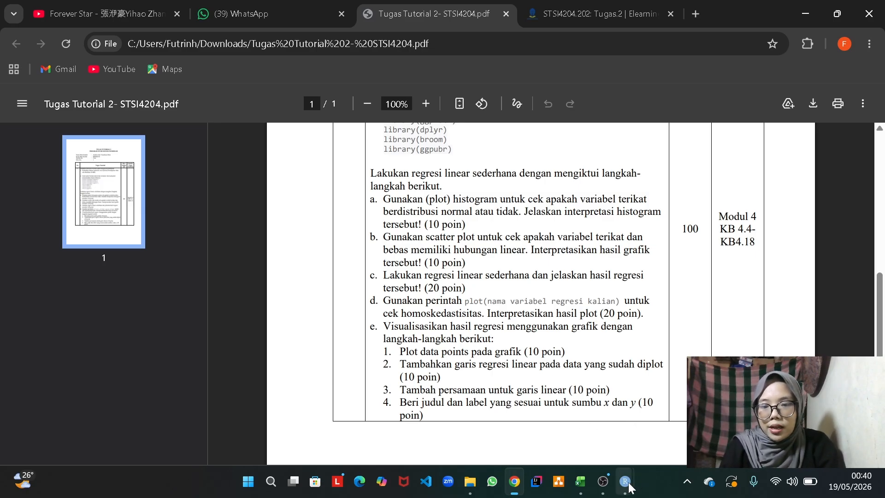
Step: Switch to RStudio and run the section e.1 code to plot kebahagiaan against pendapatan as data points
mouse_move(630, 487)
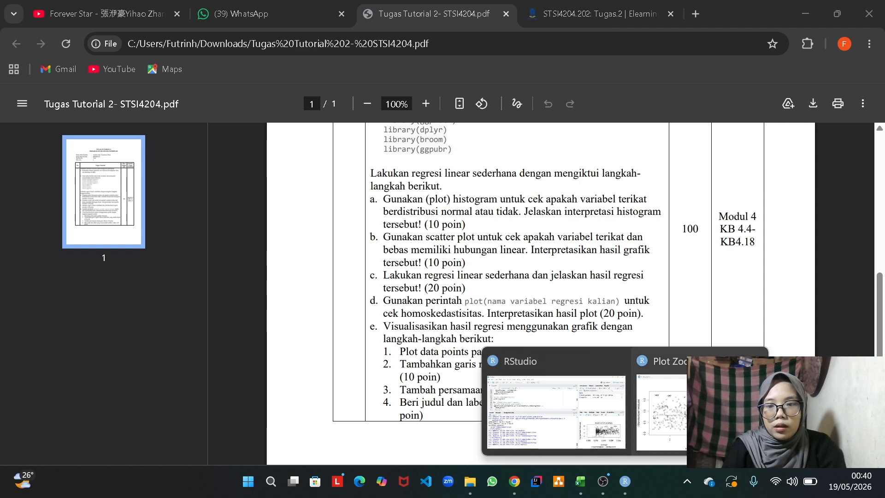
left_click(657, 412)
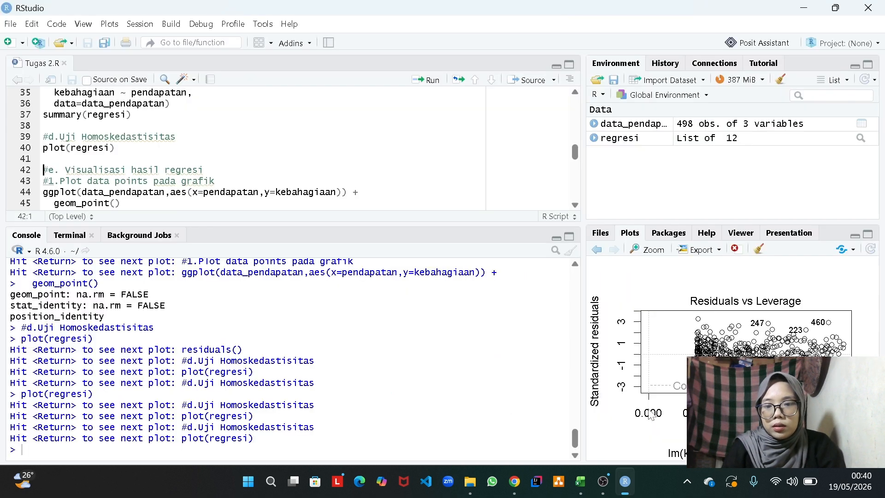
key("ctrl+Return")
key("ctrl+Return")
key("ctrl+Return")
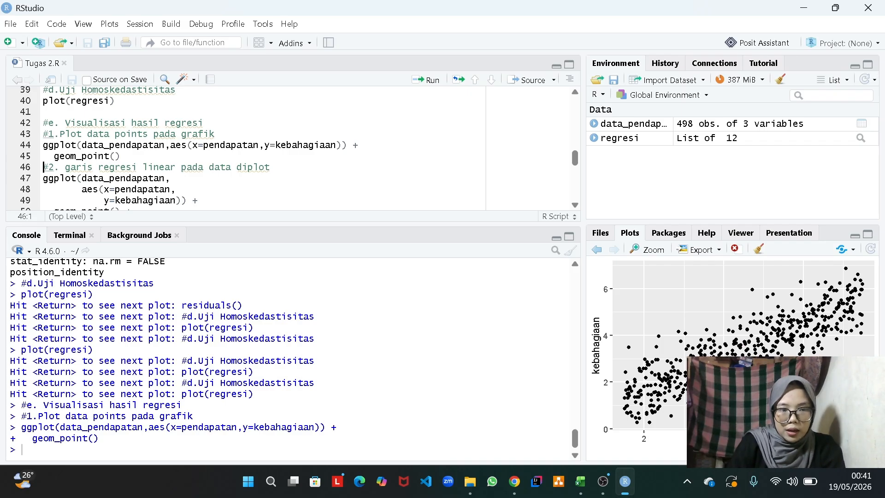
Step: Run the section e.2 and e.3 code to add the red linear regression line and its equation with R² to the scatter plot
scroll(291, 149, "down", 2)
scroll(291, 149, "up", 2)
left_click(121, 177)
left_click(426, 80)
left_click_drag(575, 160, 582, 178)
left_click(425, 80)
left_click(471, 168)
left_click(425, 83)
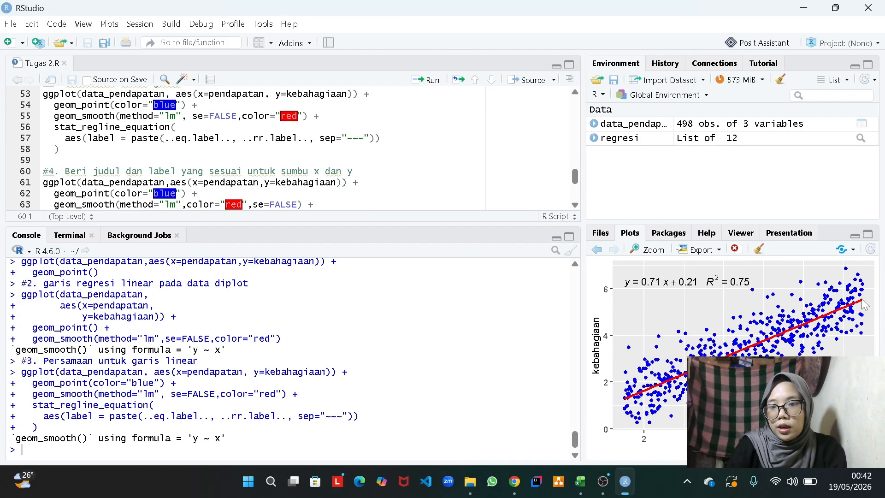
Step: Run the section e.4 code to title the plot "Hubungan Pendapatan dan Kebahagiaan" with labeled axes, and open the plot enlarged
key("ctrl+Return")
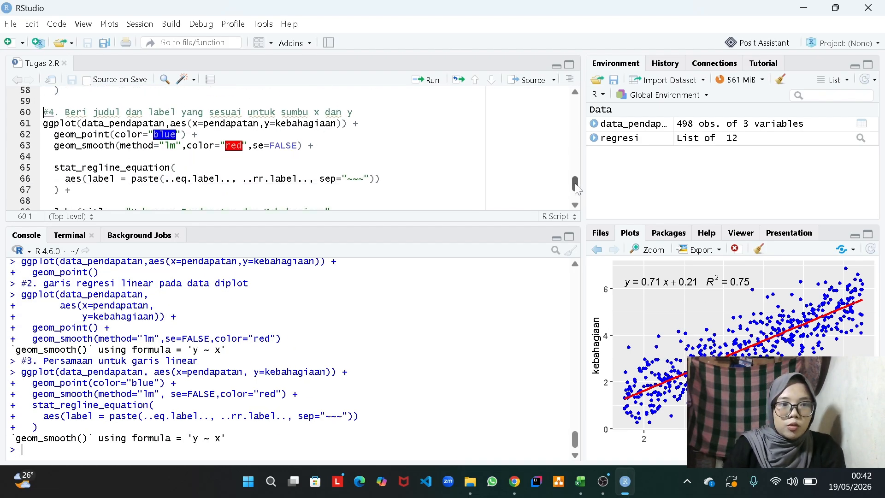
left_click(646, 252)
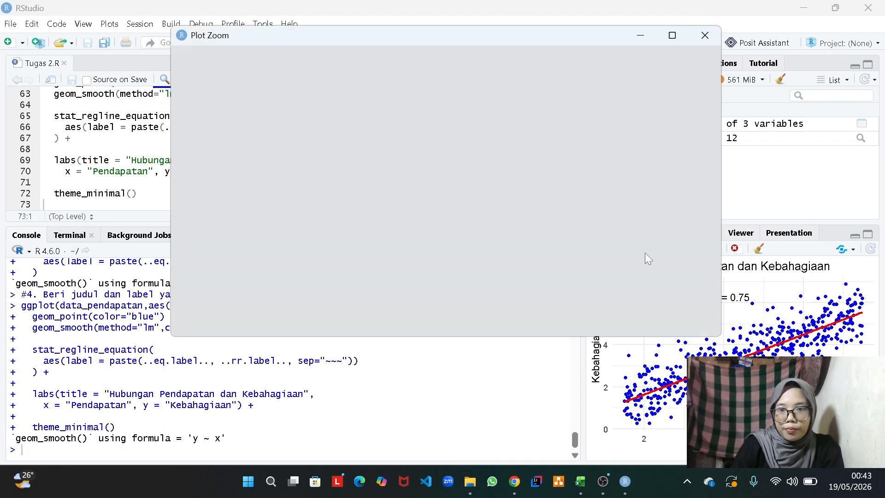